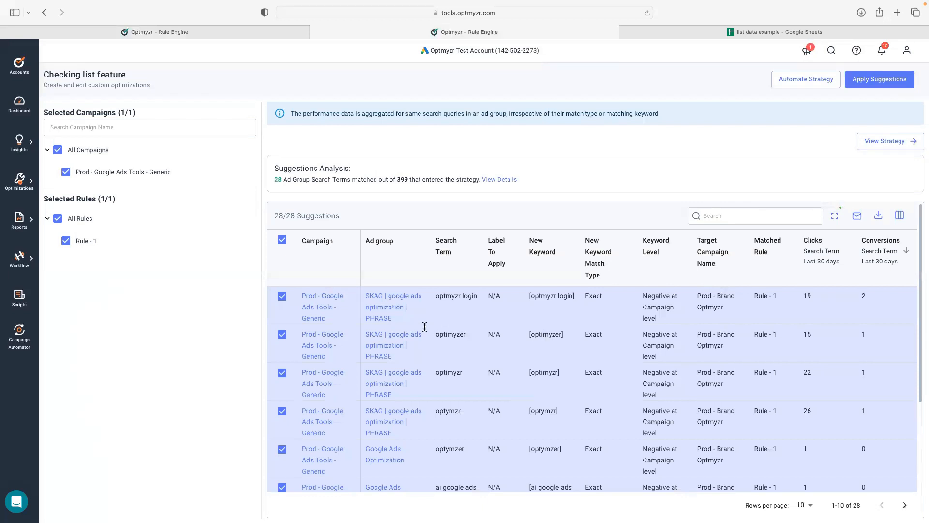
# Deselect the suggestions for the search terms optmyzr login, optimyzer and optimyzr
pyautogui.click(282, 296)
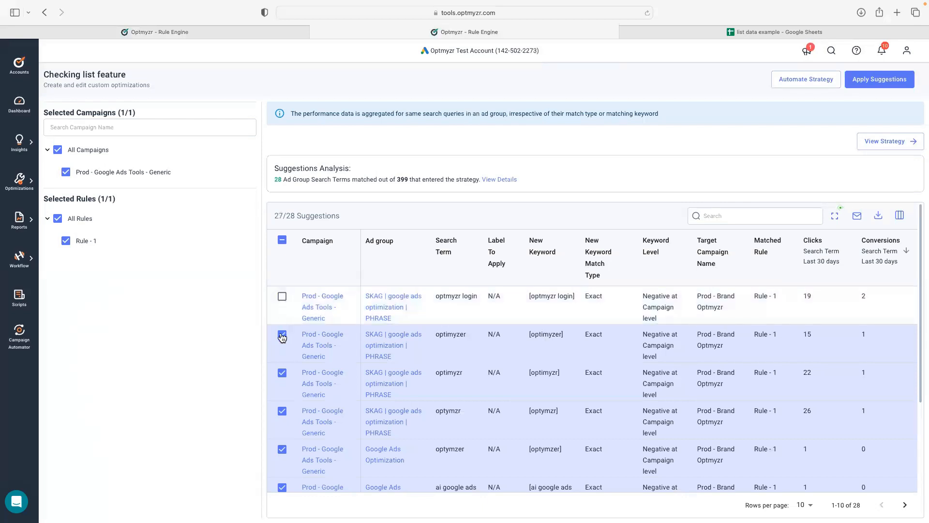
pyautogui.click(282, 335)
pyautogui.click(282, 372)
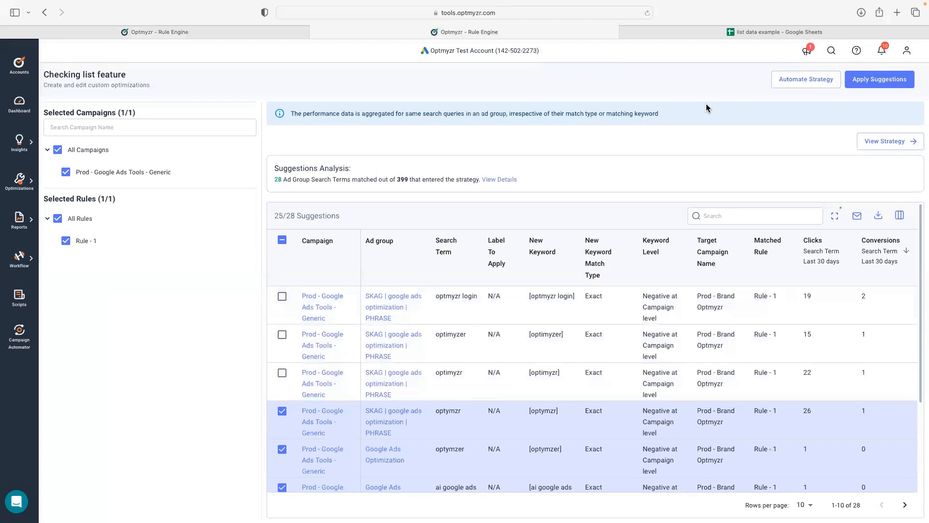
# Switch to the list data example spreadsheet in Google Sheets and review the Terms to exclude column
pyautogui.click(741, 31)
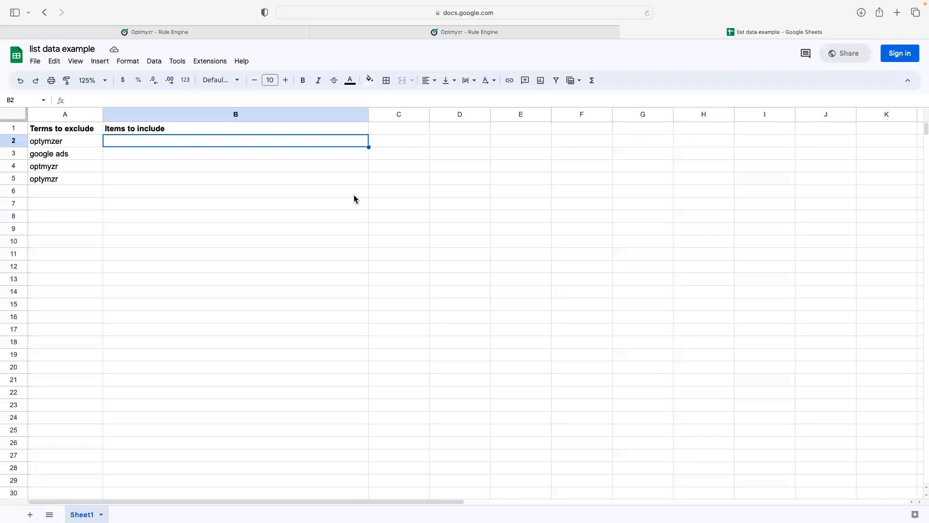
pyautogui.click(75, 141)
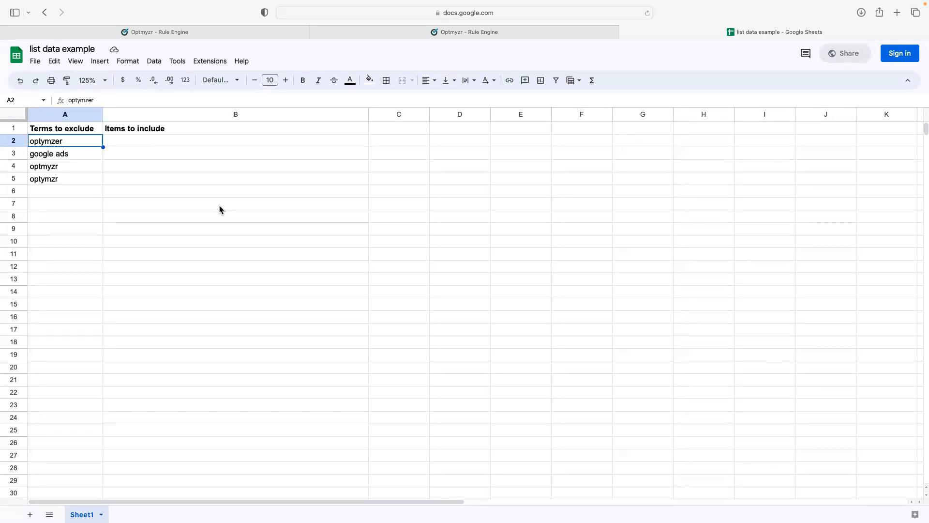
# Back in the Optmyzr strategy, refresh the external list data from the connected spreadsheet, set Items to include to Ignore, and save
pyautogui.click(242, 38)
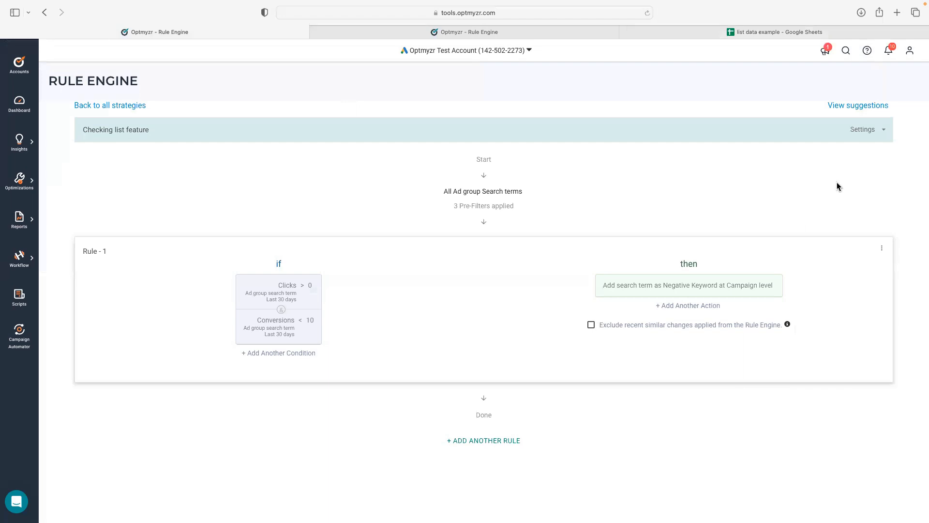
pyautogui.click(883, 134)
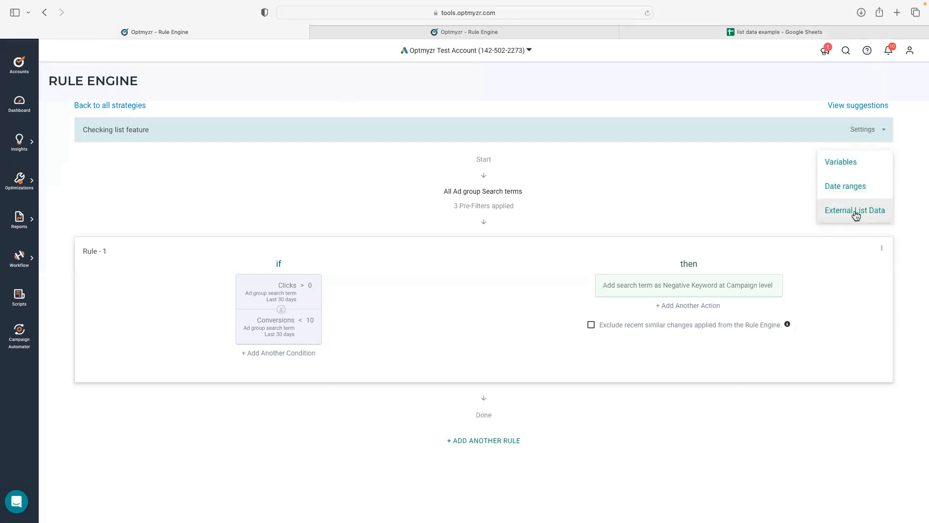
pyautogui.click(855, 213)
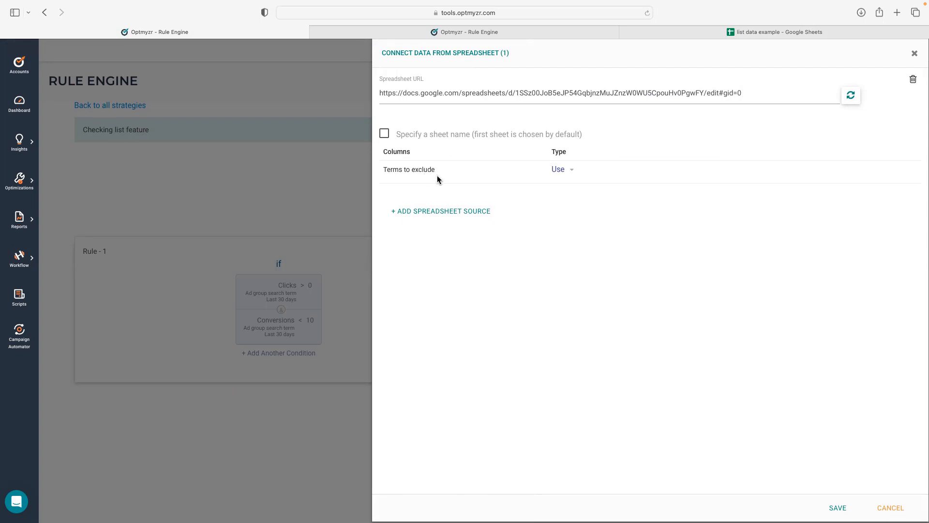
pyautogui.click(852, 99)
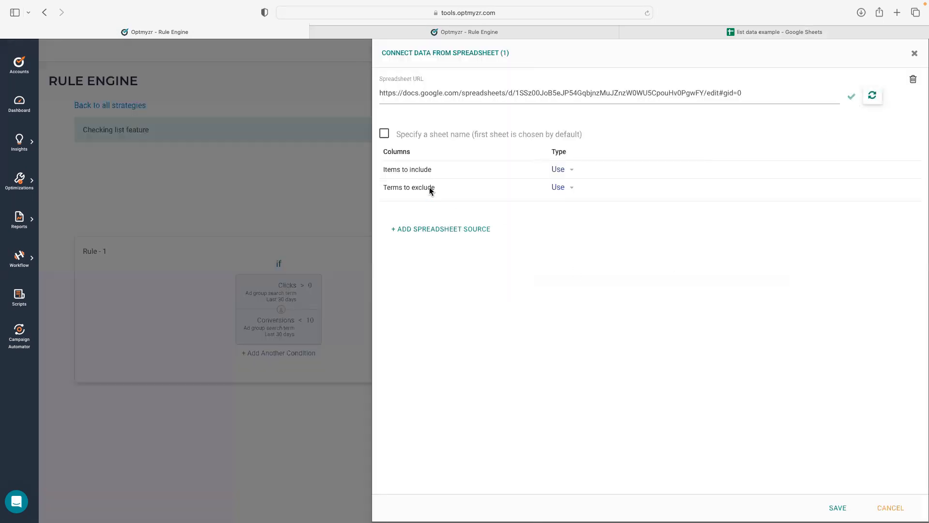
pyautogui.click(571, 173)
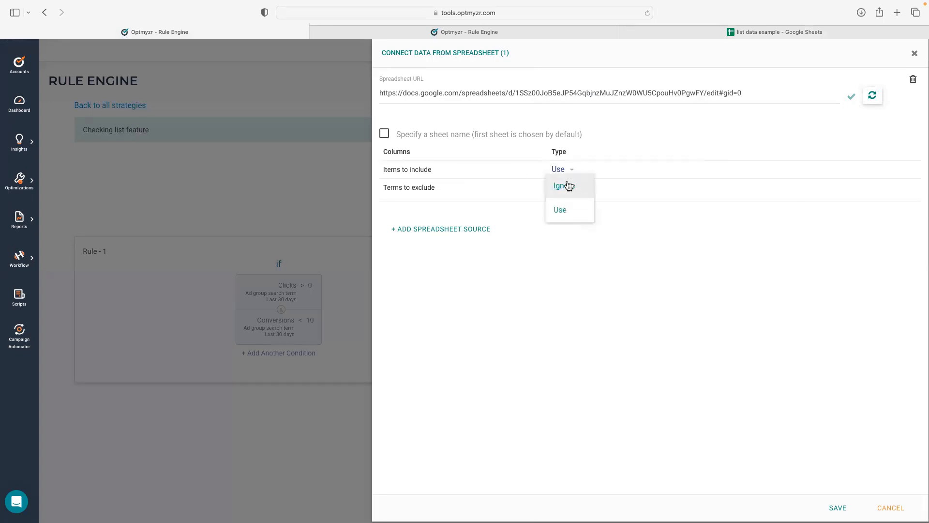
pyautogui.click(566, 184)
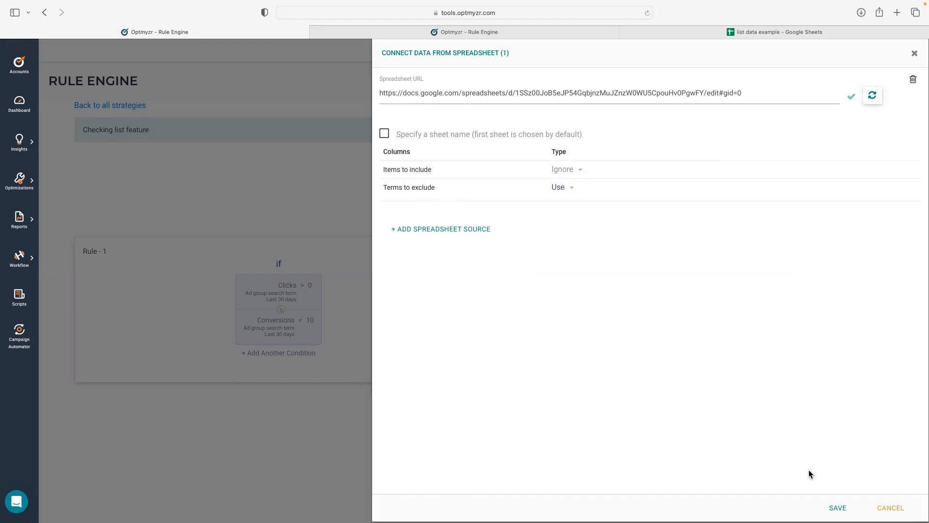
pyautogui.click(838, 507)
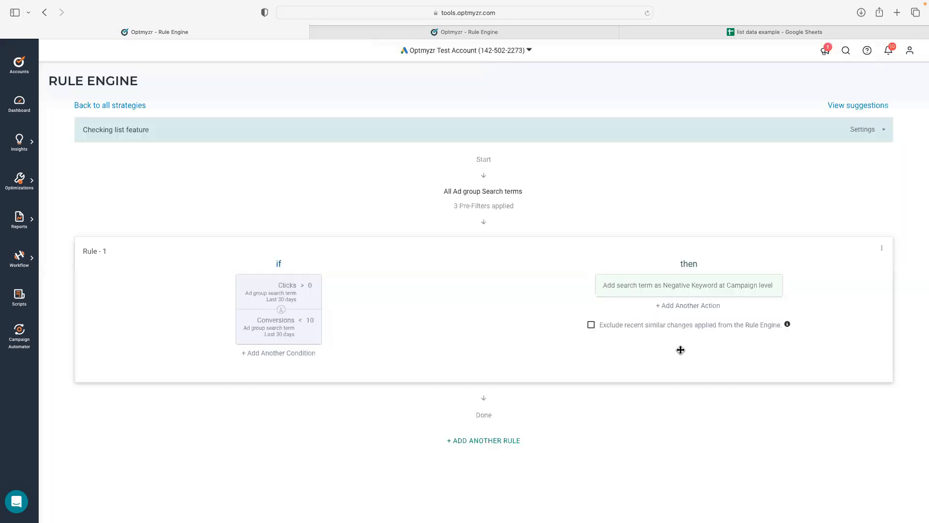
# Add a condition to Rule - 1 requiring Search Term not in the spreadsheet list field Terms to exclude
pyautogui.click(300, 353)
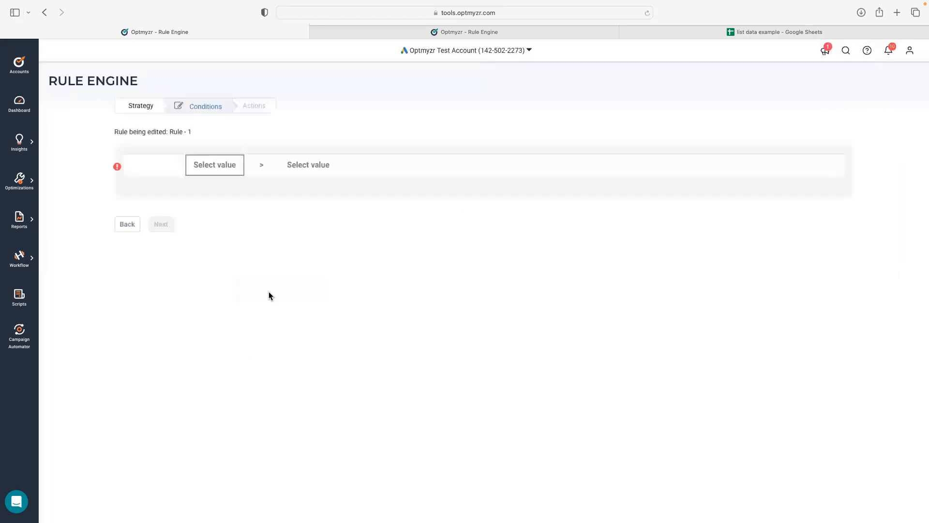
pyautogui.click(227, 175)
pyautogui.click(314, 270)
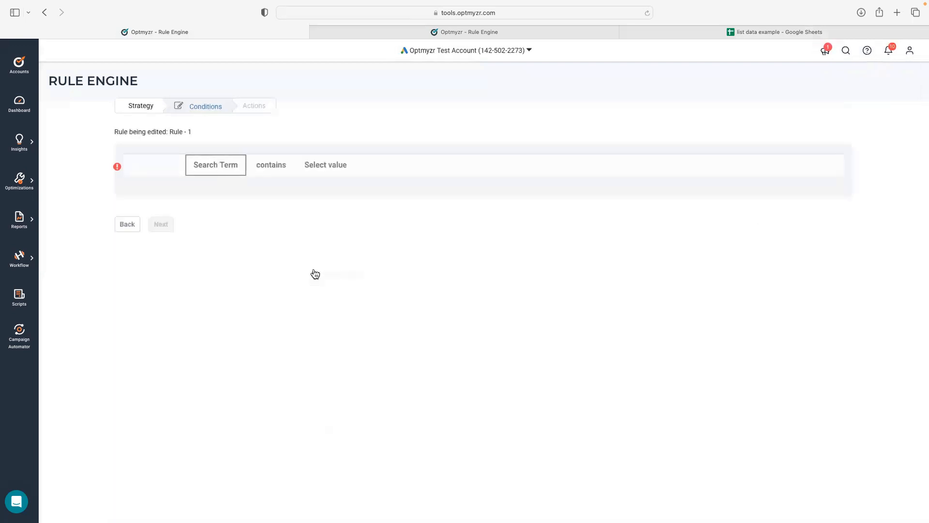
pyautogui.click(272, 173)
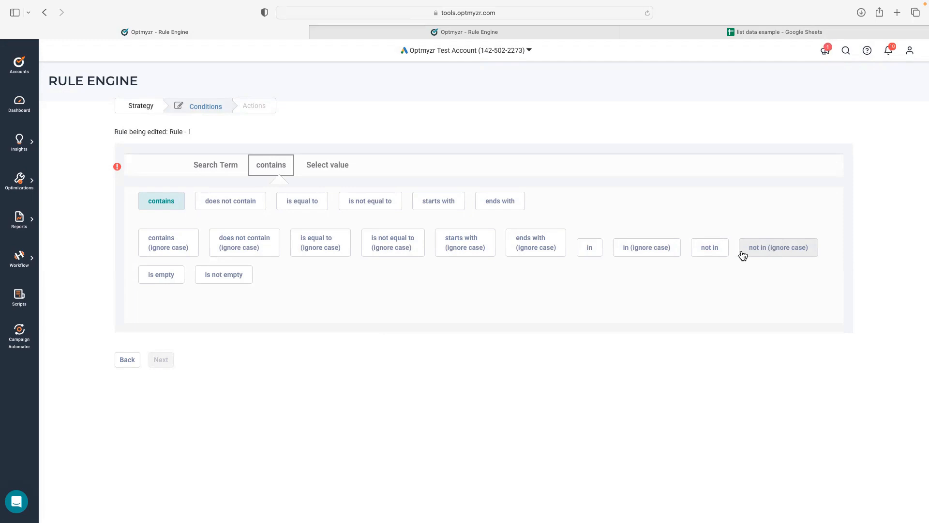
pyautogui.click(710, 250)
pyautogui.click(300, 170)
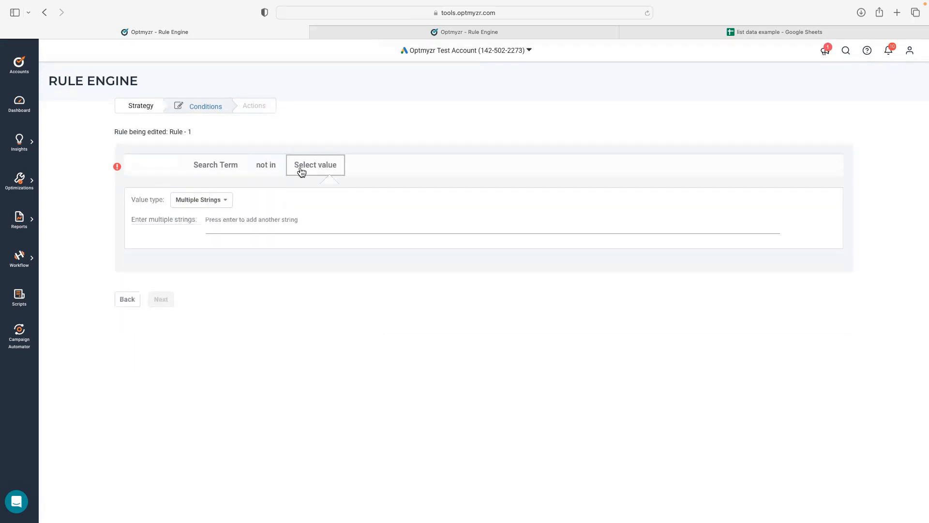
pyautogui.click(209, 203)
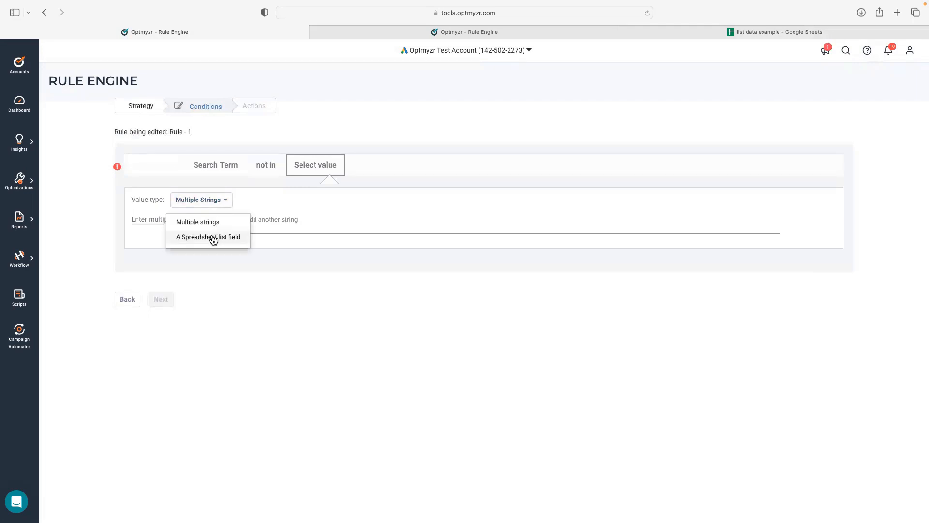
pyautogui.click(211, 237)
pyautogui.click(184, 259)
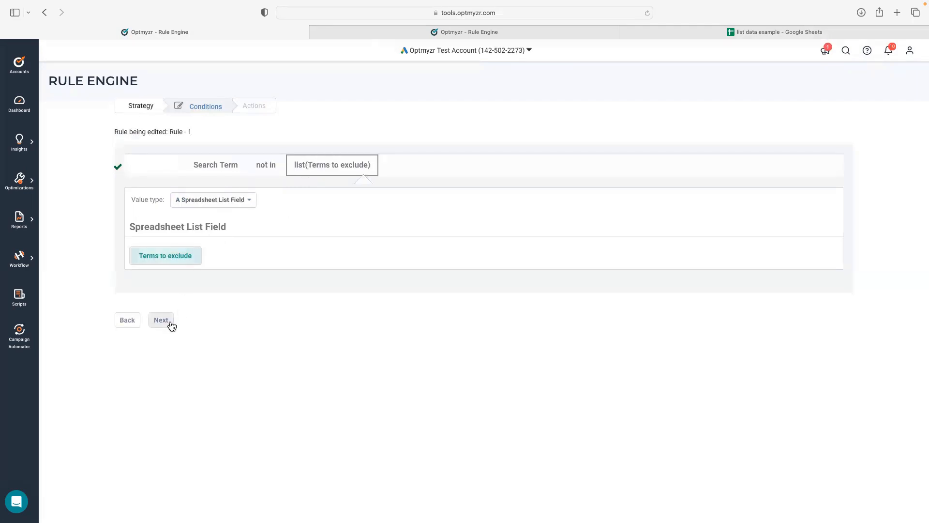
pyautogui.click(168, 324)
# Reselect all suggestions on the Checking list feature suggestions page and reload it to apply the updated rule
pyautogui.click(545, 35)
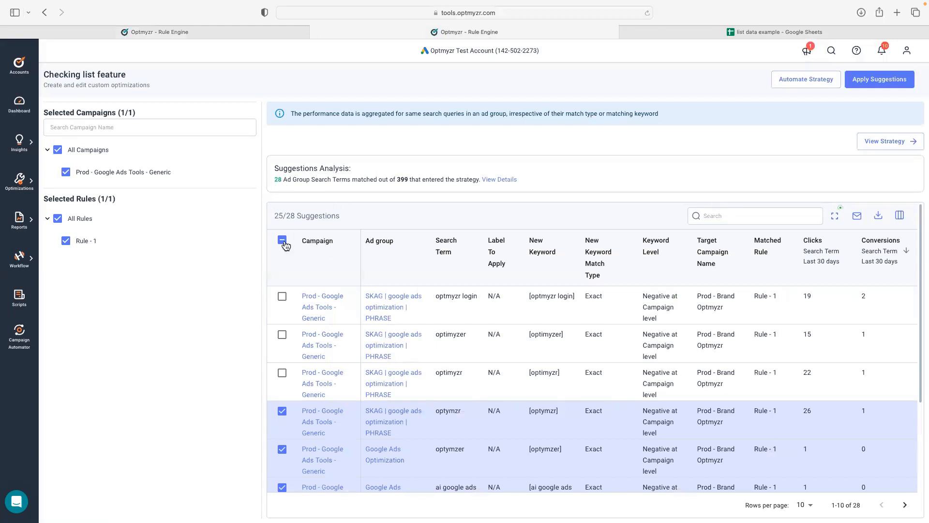
pyautogui.click(283, 241)
pyautogui.click(282, 241)
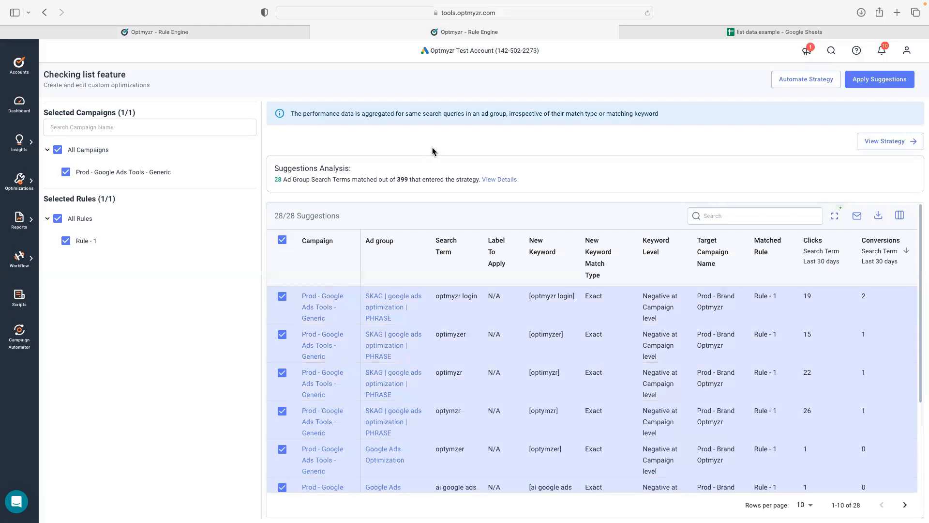
pyautogui.click(646, 13)
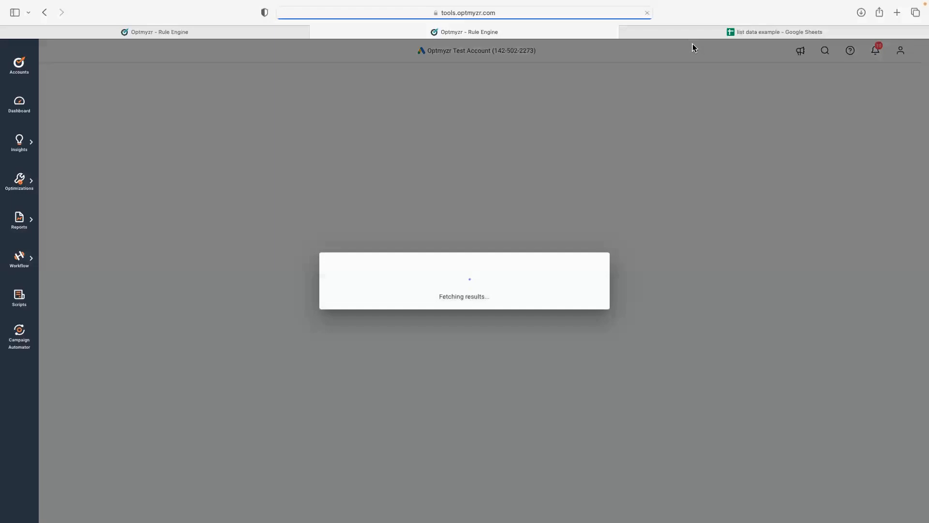
# Review the spreadsheet's terms to exclude and the matching Search Term condition in Rule - 1 while the suggestions load
pyautogui.click(699, 36)
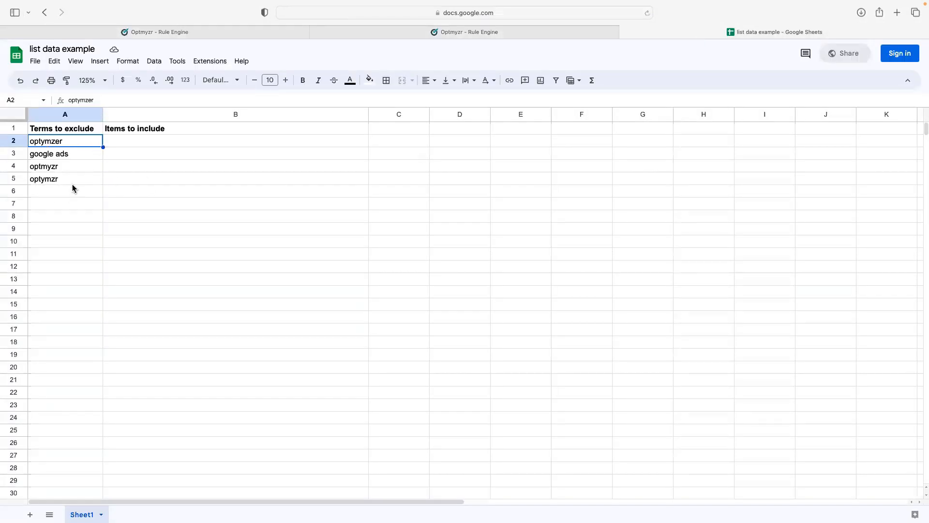
pyautogui.click(413, 32)
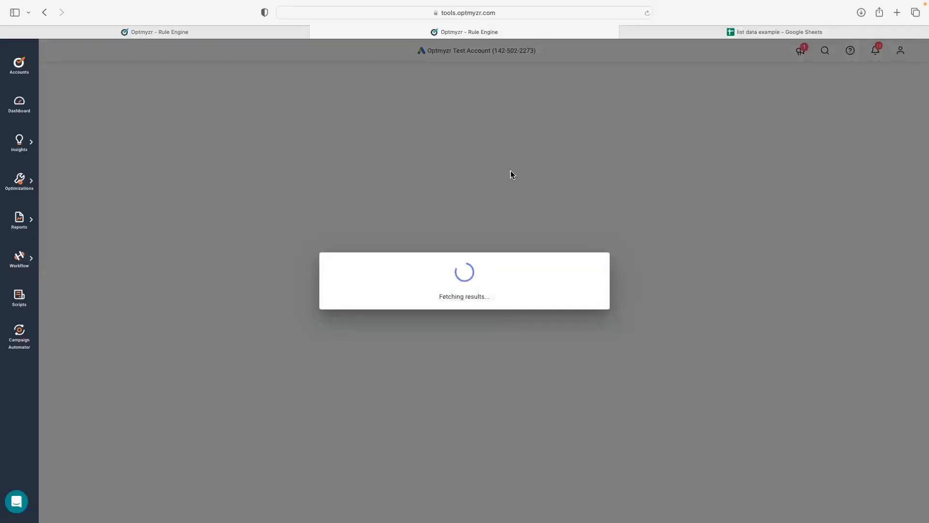
pyautogui.click(265, 37)
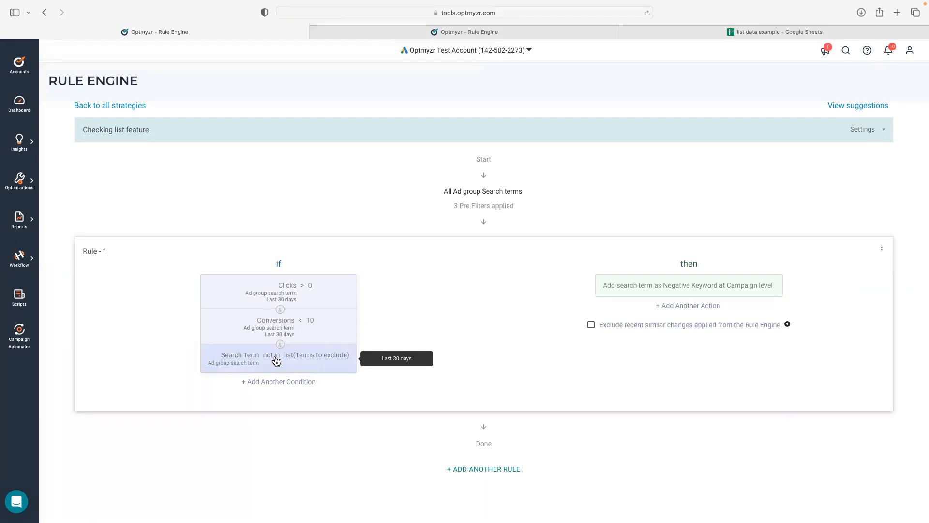
# View the details of the suggestions analysis and examine the match line for Condition 3
pyautogui.click(581, 35)
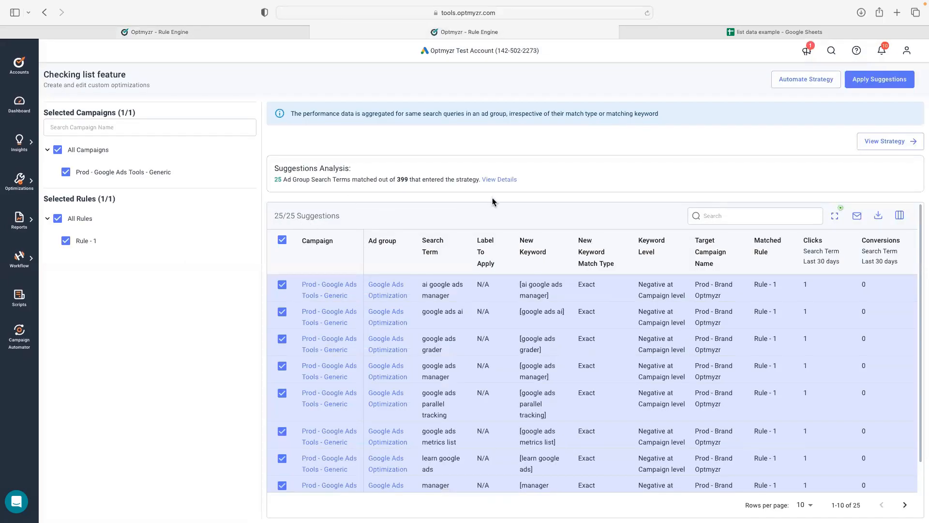
pyautogui.click(511, 181)
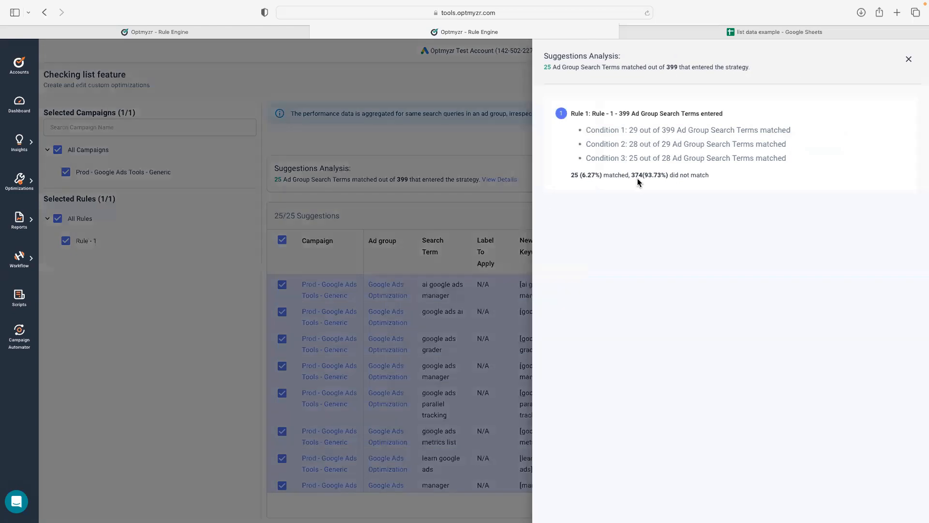
pyautogui.moveTo(586, 159); pyautogui.dragTo(788, 156)
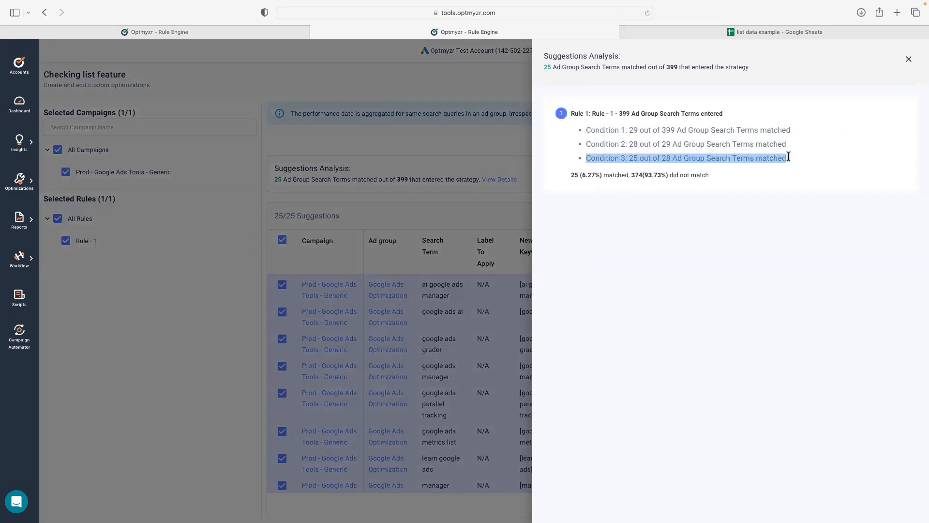
# Compare the spreadsheet's exclusion list with Rule - 1's conditions again, and close the suggestions analysis before returning to the spreadsheet
pyautogui.click(798, 34)
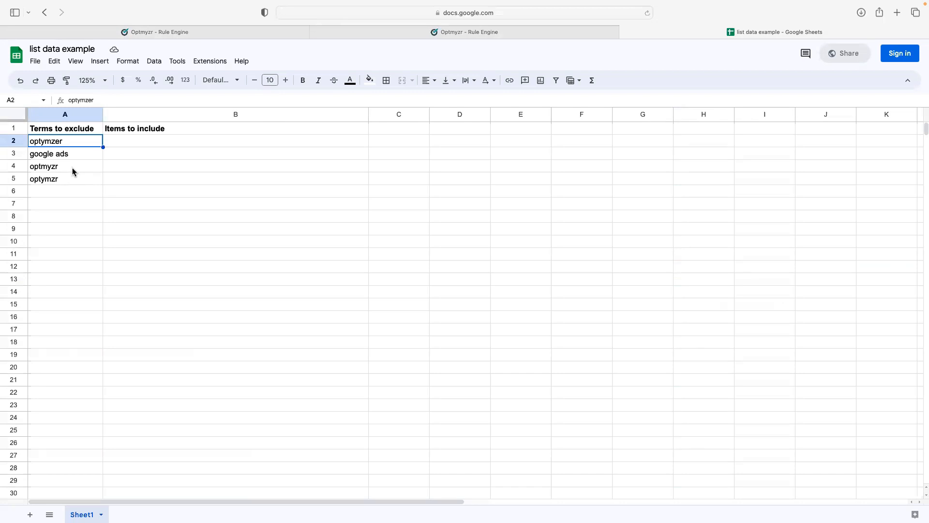
pyautogui.click(291, 39)
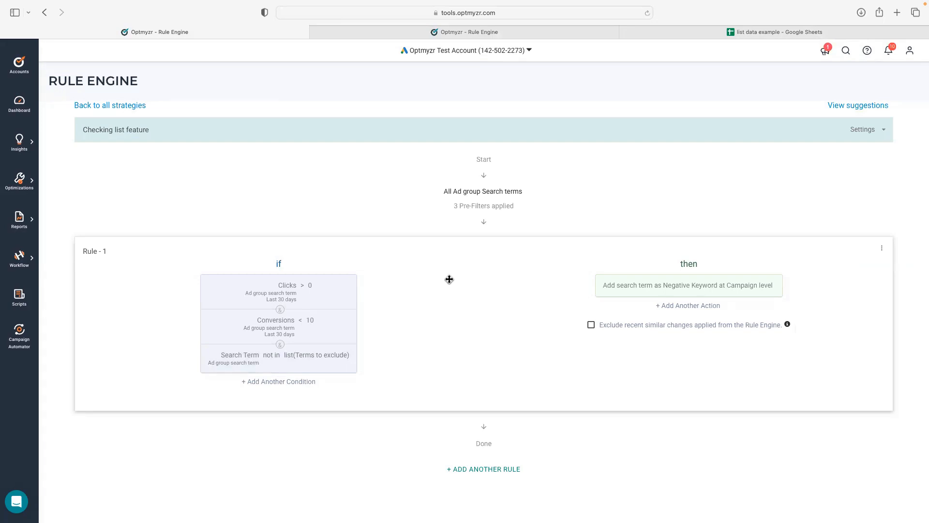
pyautogui.click(594, 37)
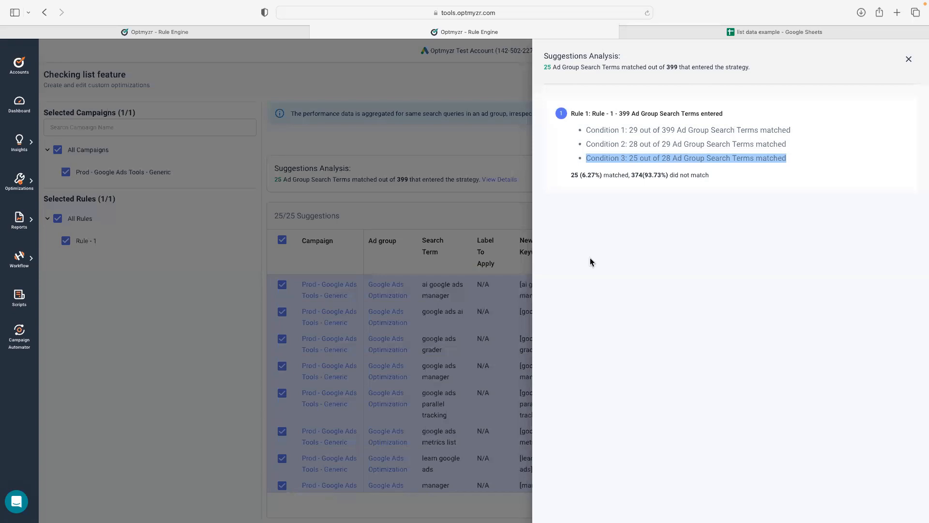
pyautogui.click(909, 60)
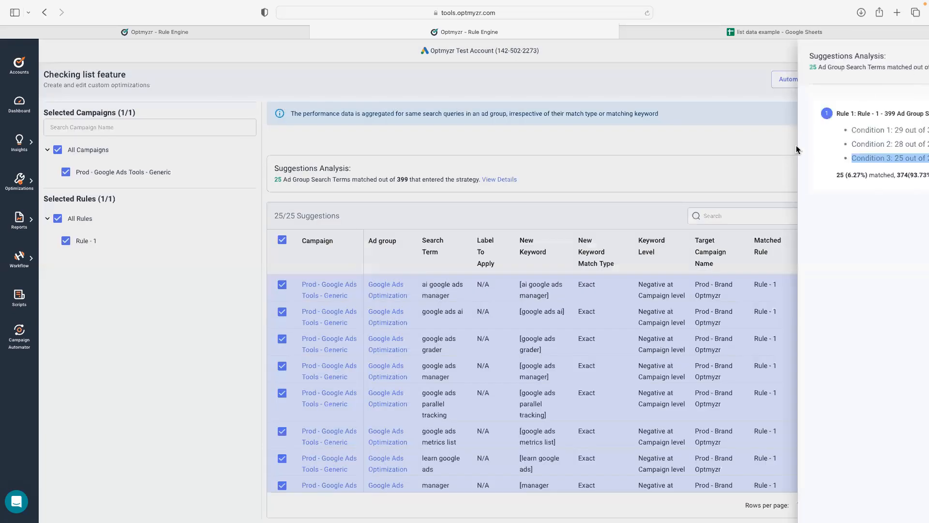
pyautogui.click(684, 36)
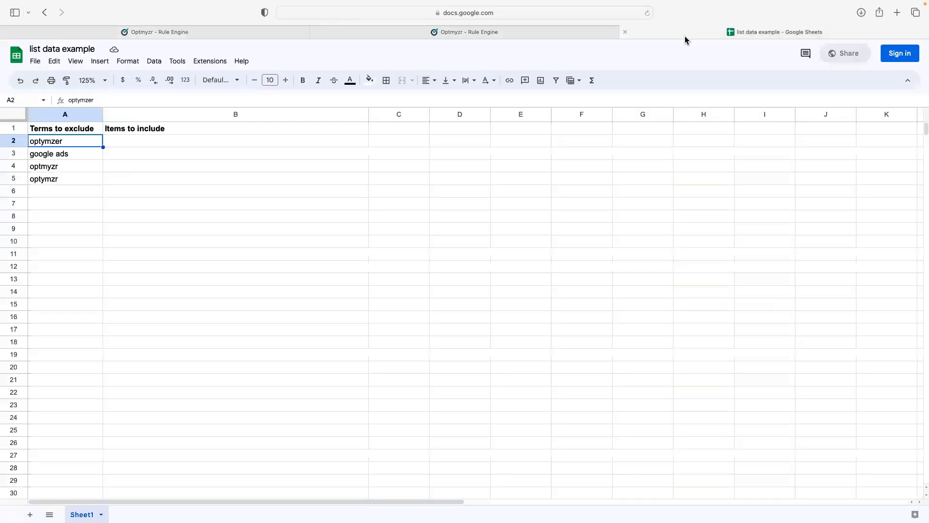